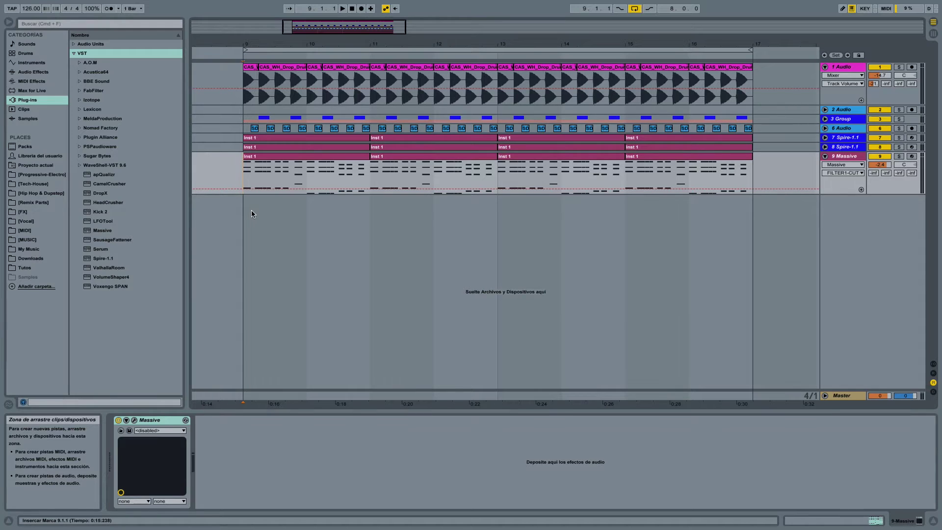
# Step: Show the Massive synth's editor on track 9 and create a new sound
pyautogui.click(134, 420)
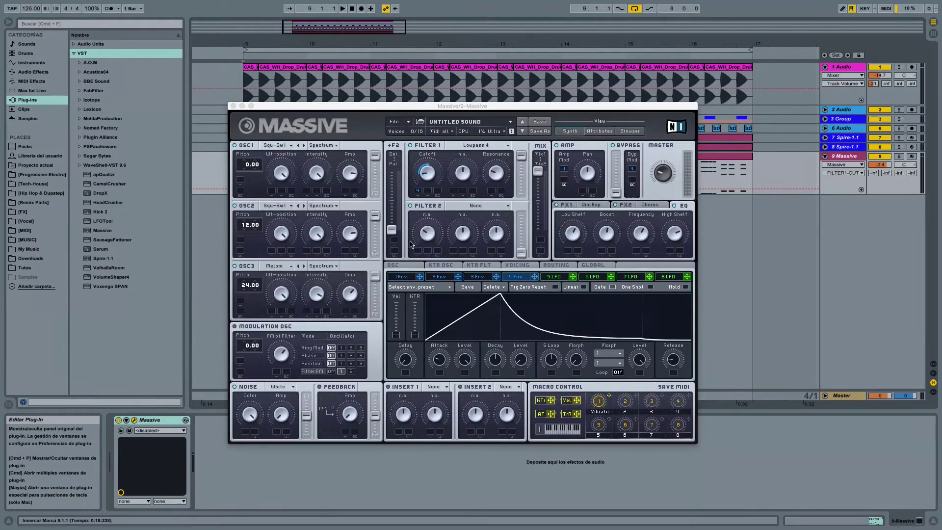
pyautogui.click(395, 121)
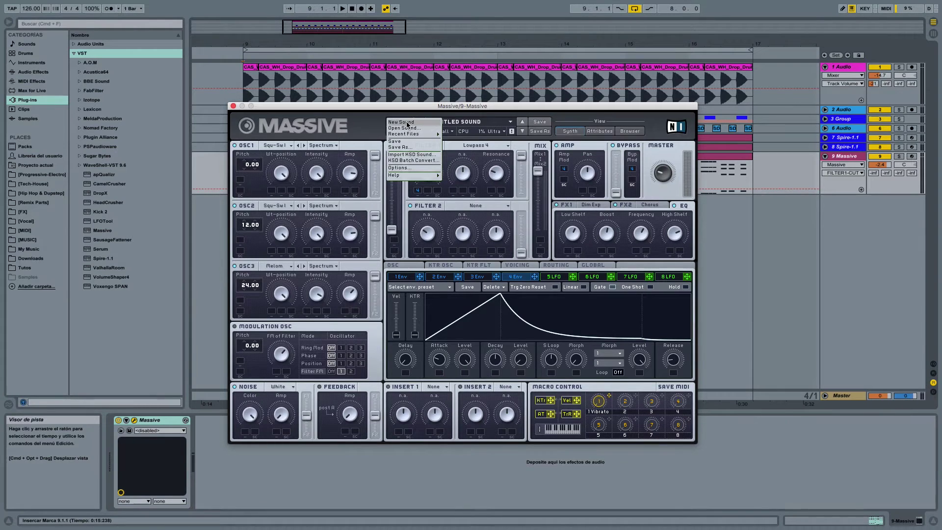
pyautogui.click(407, 123)
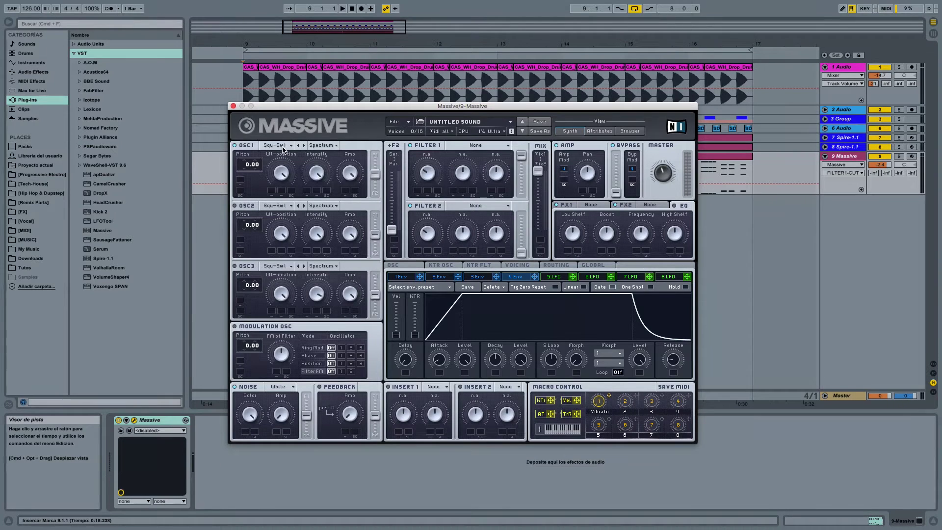
# Step: Set oscillator 2's pitch to 12.00 and route oscillators 1 and 2 fully to Filter 1
pyautogui.click(277, 174)
pyautogui.click(279, 222)
pyautogui.click(247, 227)
pyautogui.moveTo(248, 226); pyautogui.dragTo(251, 216)
pyautogui.moveTo(375, 176); pyautogui.dragTo(375, 155)
pyautogui.click(375, 235)
pyautogui.moveTo(375, 236); pyautogui.dragTo(374, 216)
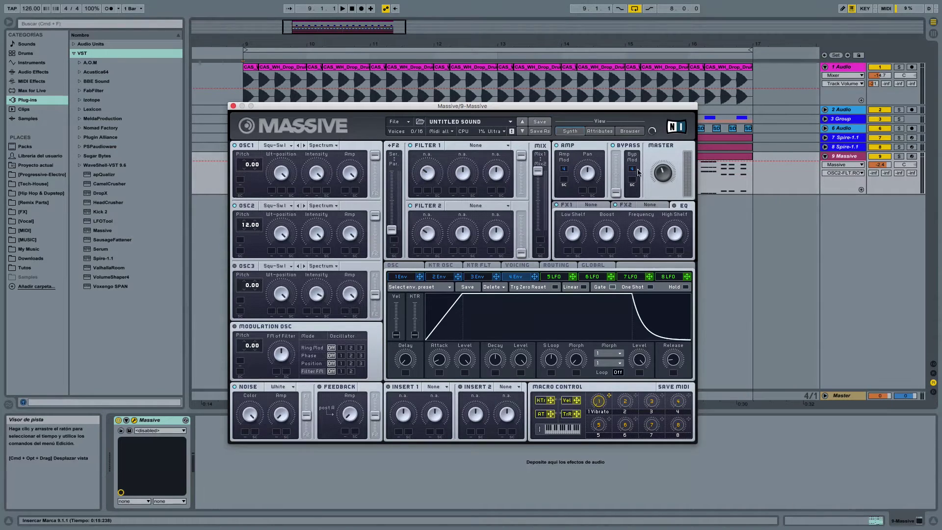
# Step: Lower Massive's master volume and audition the Massive track in solo
pyautogui.click(666, 183)
pyautogui.moveTo(666, 182); pyautogui.dragTo(666, 193)
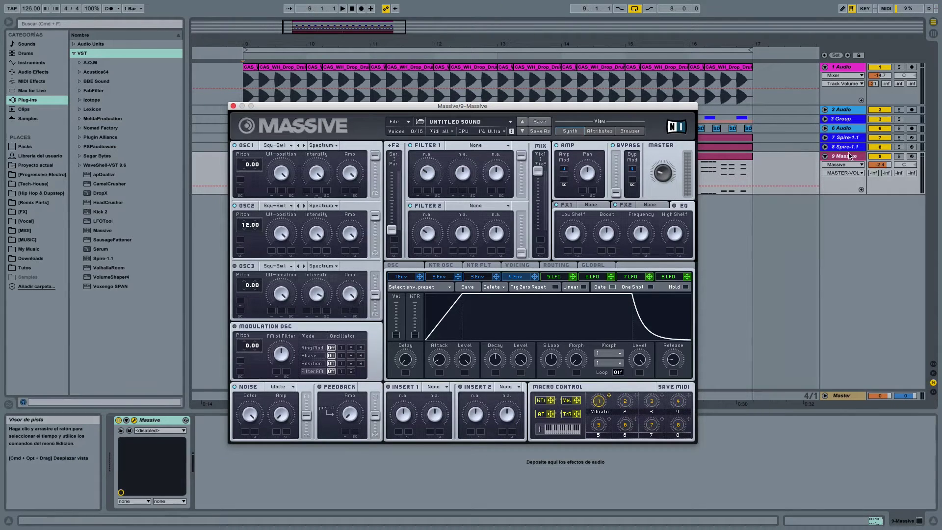
pyautogui.click(898, 156)
pyautogui.press('space')
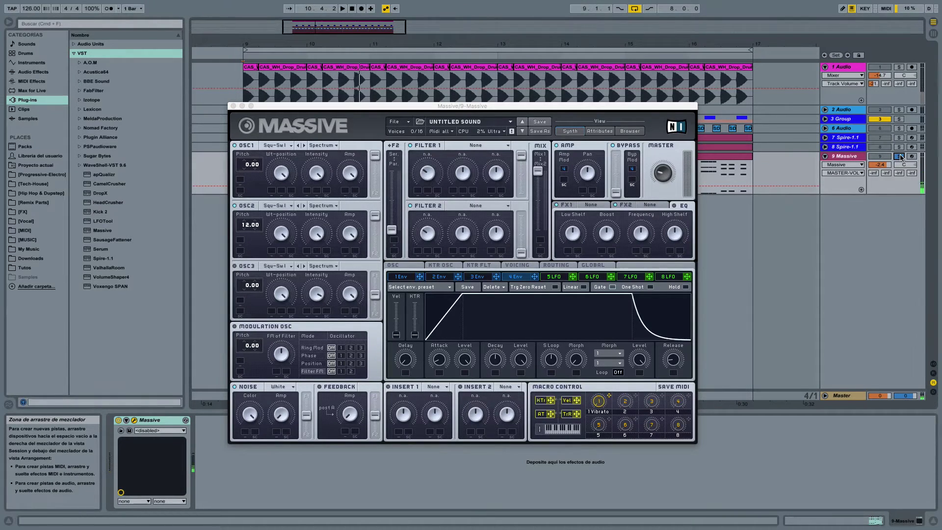
pyautogui.click(900, 156)
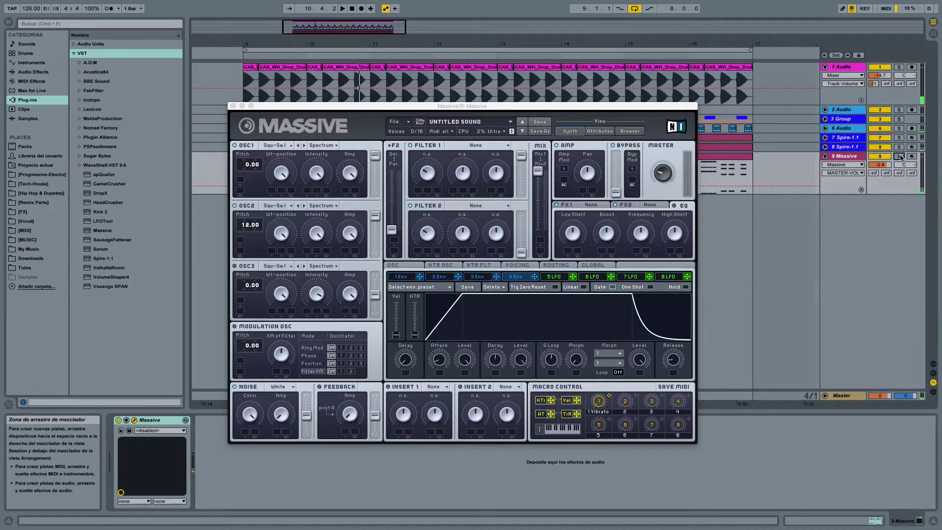
# Step: Set the unison voices to 5 and enable the Pitch Cutoff unison spread
pyautogui.click(523, 268)
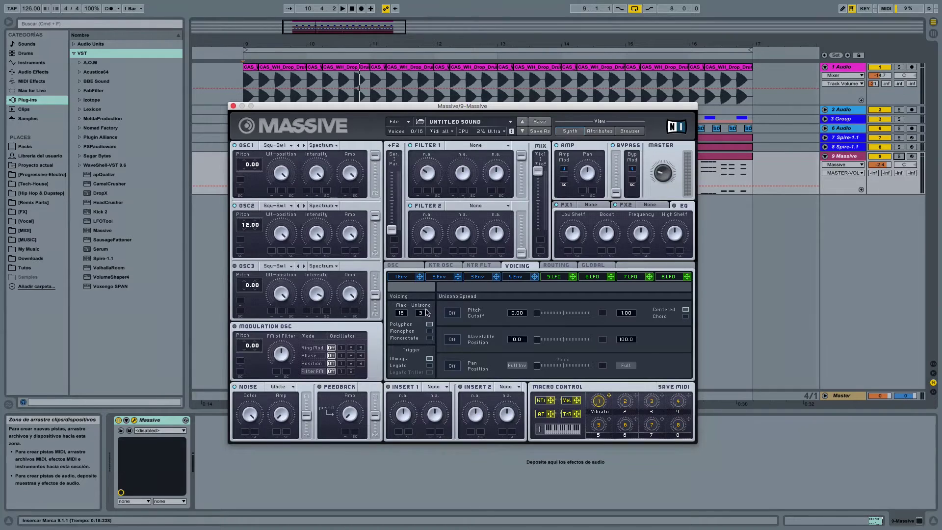
pyautogui.click(454, 313)
pyautogui.click(540, 316)
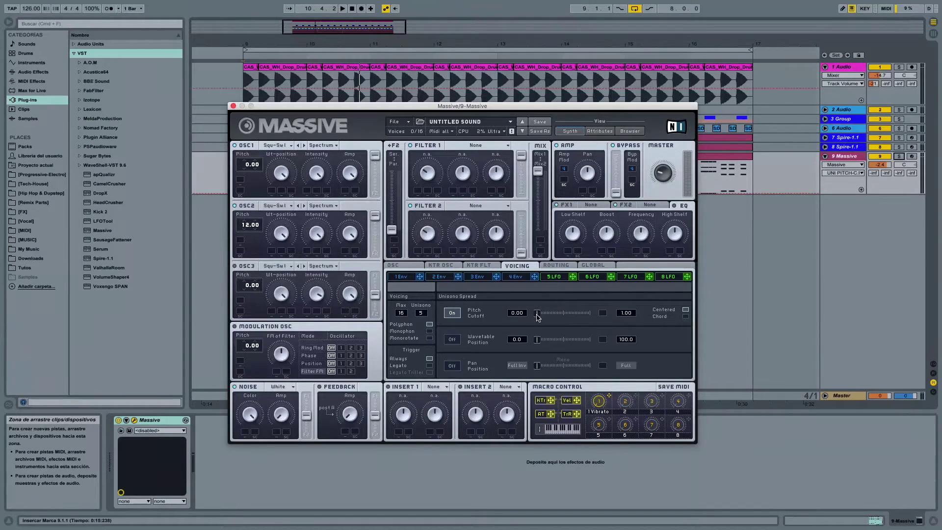
# Step: Raise the Pitch Cutoff spread slightly while the Massive track plays in solo
pyautogui.click(898, 157)
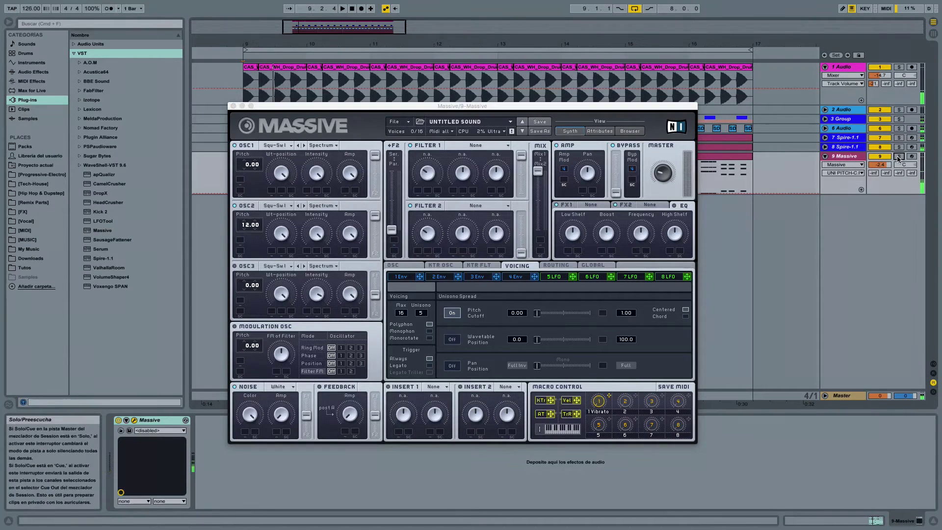
pyautogui.click(899, 156)
pyautogui.press('space')
pyautogui.click(542, 314)
pyautogui.moveTo(543, 316); pyautogui.dragTo(556, 317)
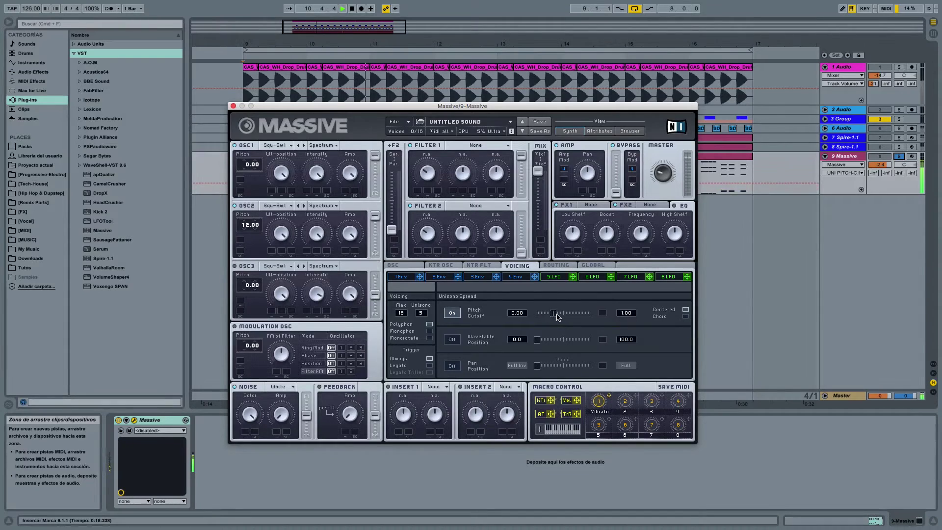
pyautogui.moveTo(556, 317); pyautogui.dragTo(548, 316)
pyautogui.press('space')
# Step: Set Filter 1 to Lowpass 4, lower its cutoff and modulate the cutoff with envelope 4
pyautogui.click(502, 146)
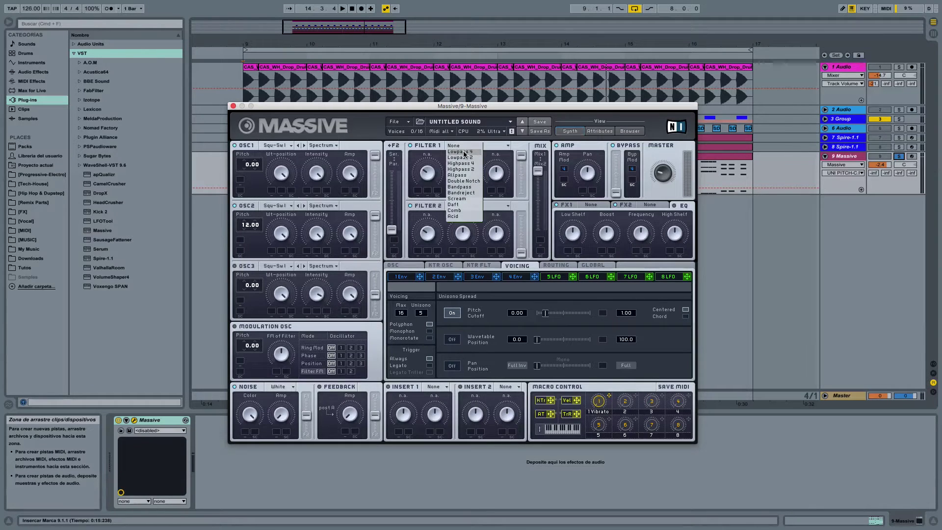
pyautogui.click(465, 153)
pyautogui.click(516, 276)
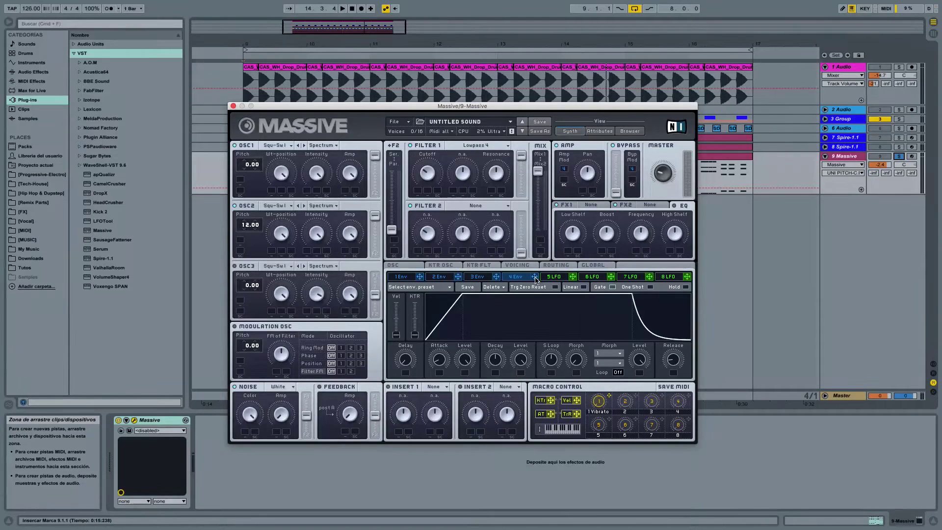
pyautogui.moveTo(536, 281); pyautogui.dragTo(418, 194)
pyautogui.click(428, 182)
pyautogui.moveTo(429, 183); pyautogui.dragTo(428, 188)
pyautogui.moveTo(419, 195); pyautogui.dragTo(419, 168)
# Step: Reduce envelope 4's decay level to its minimum and fine-tune Filter 1's cutoff during playback
pyautogui.press('space')
pyautogui.press('space')
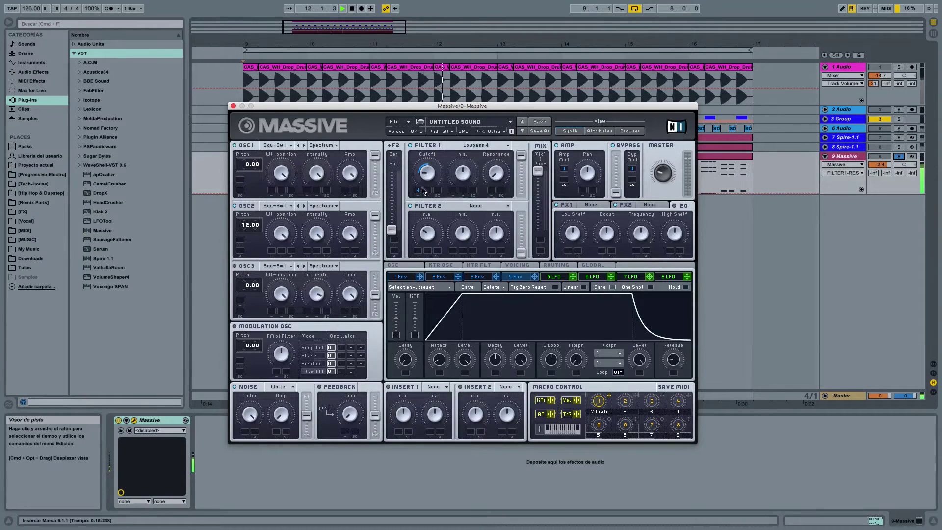
pyautogui.moveTo(426, 173); pyautogui.dragTo(427, 175)
pyautogui.moveTo(524, 360); pyautogui.dragTo(524, 390)
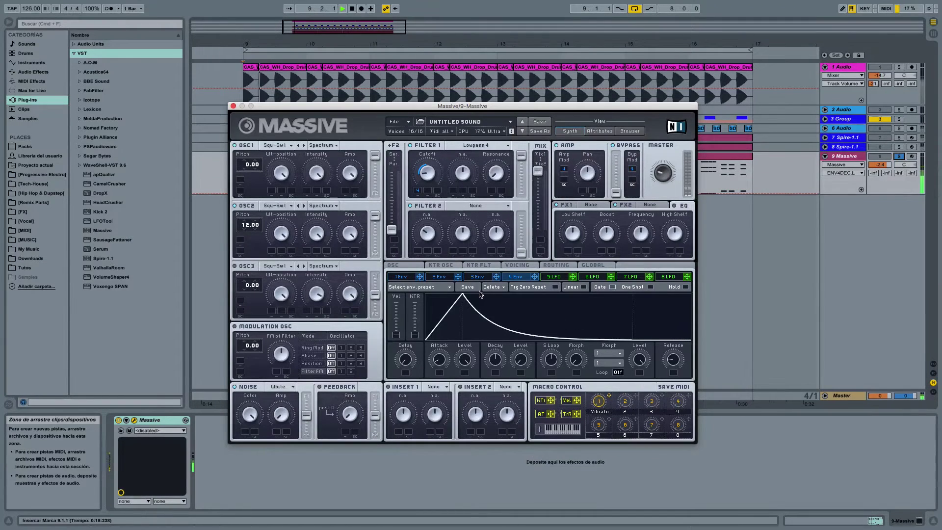
pyautogui.moveTo(430, 173); pyautogui.dragTo(430, 178)
pyautogui.press('space')
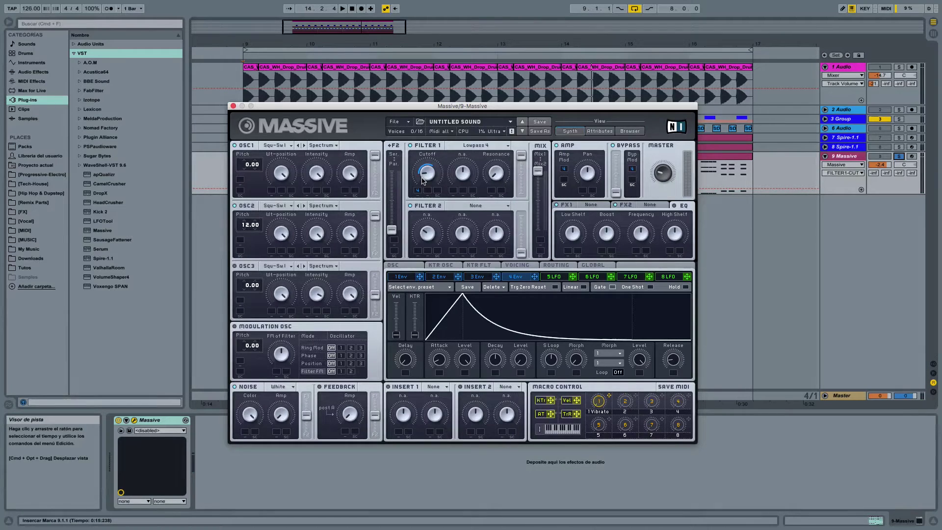
# Step: Load Dimension Expander in FX1 and reduce its Dry/Wet and Size while listening to the loop
pyautogui.click(597, 206)
pyautogui.click(604, 207)
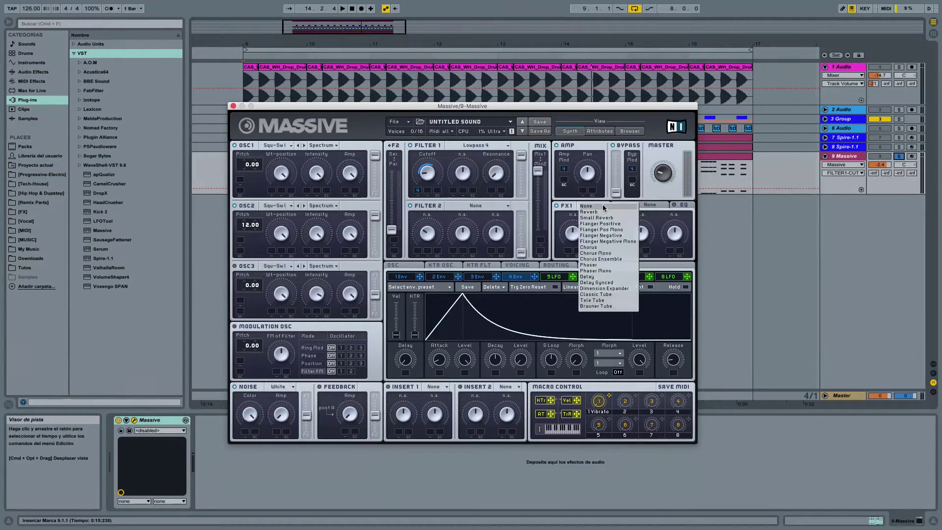
pyautogui.click(612, 289)
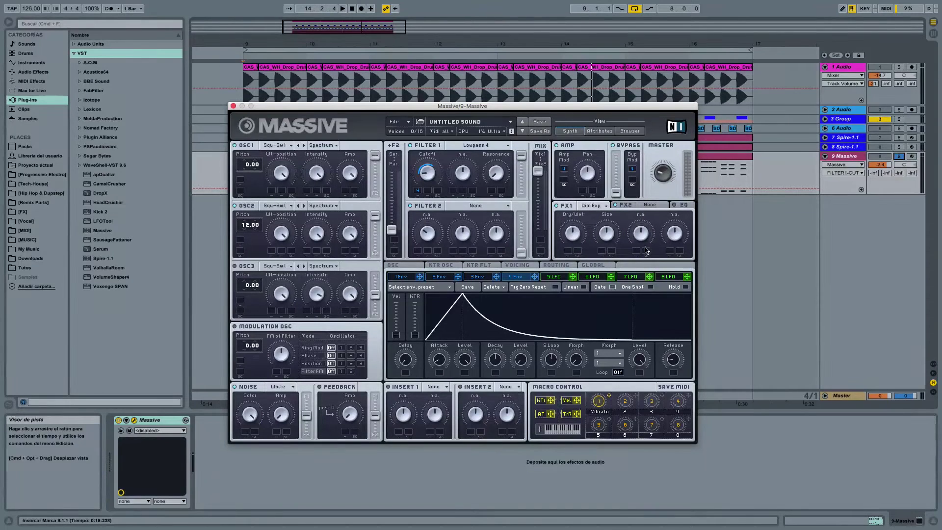
pyautogui.click(607, 235)
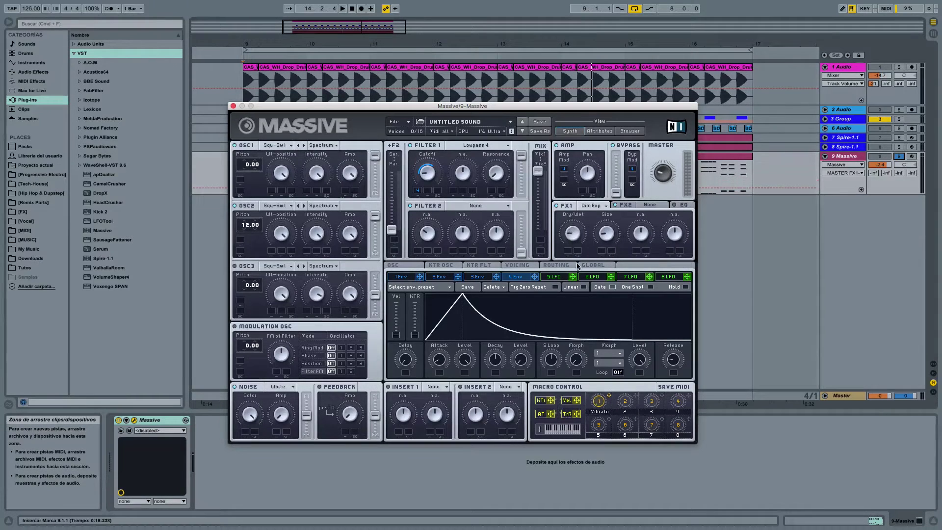
pyautogui.press('space')
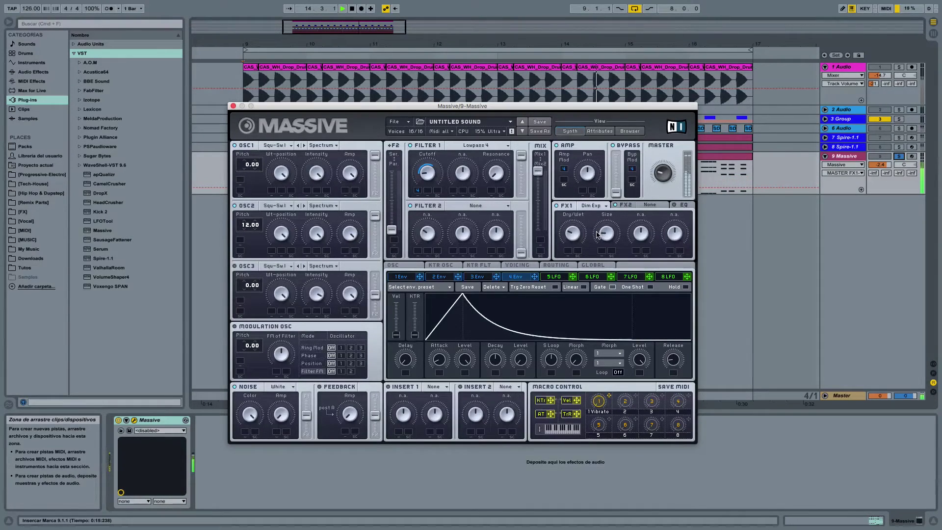
pyautogui.press('space')
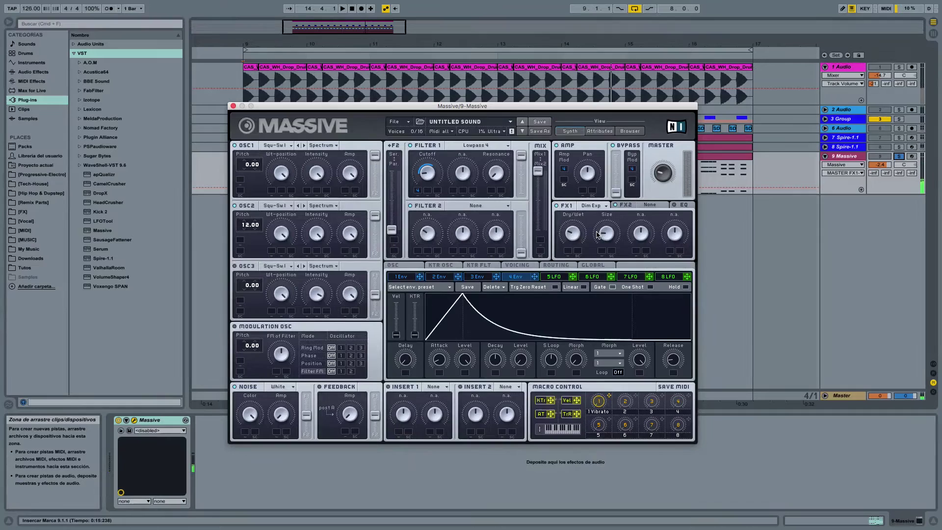
# Step: Load Chorus in FX2, lower its rate and audition the sound
pyautogui.click(648, 206)
pyautogui.click(663, 206)
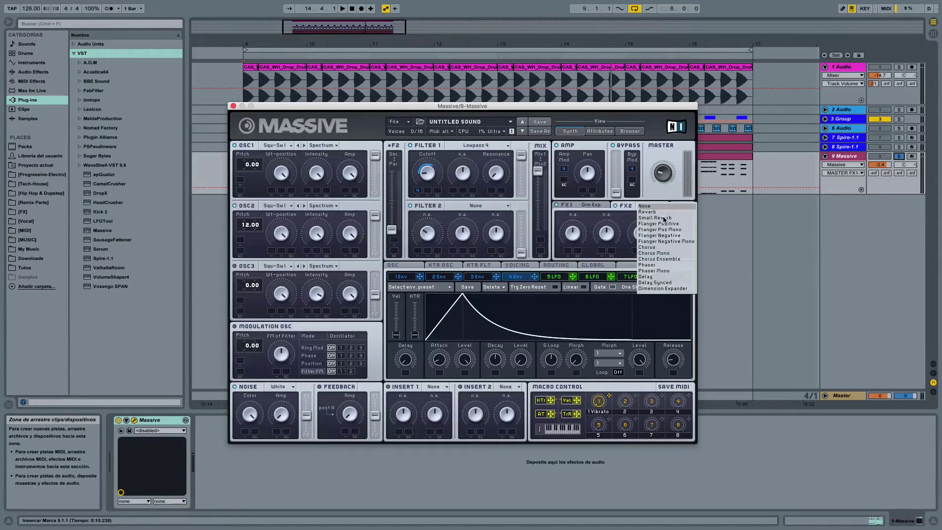
pyautogui.click(655, 246)
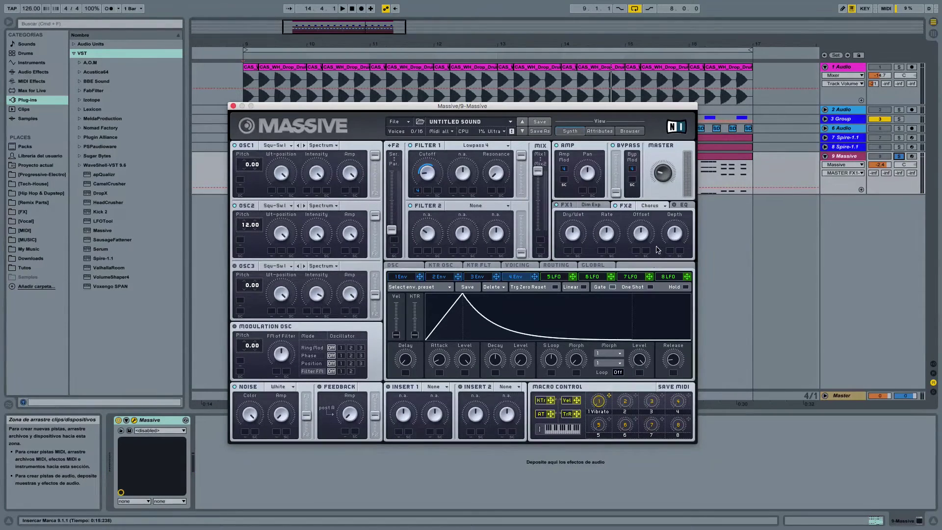
pyautogui.moveTo(604, 234); pyautogui.dragTo(605, 241)
pyautogui.press('space')
# Step: Enable the EQ and raise its High Shelf, Frequency, Boost and Low Shelf during playback
pyautogui.click(682, 207)
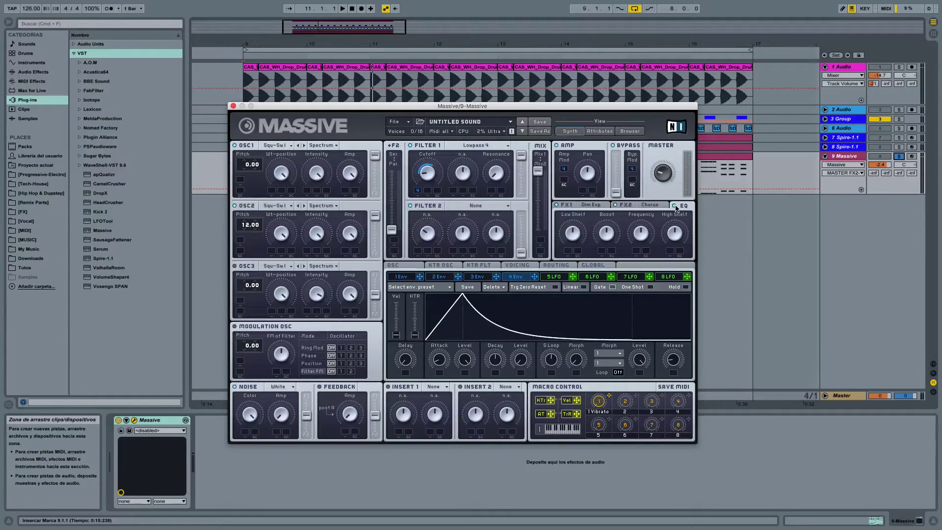
pyautogui.press('space')
pyautogui.moveTo(676, 238); pyautogui.dragTo(676, 208)
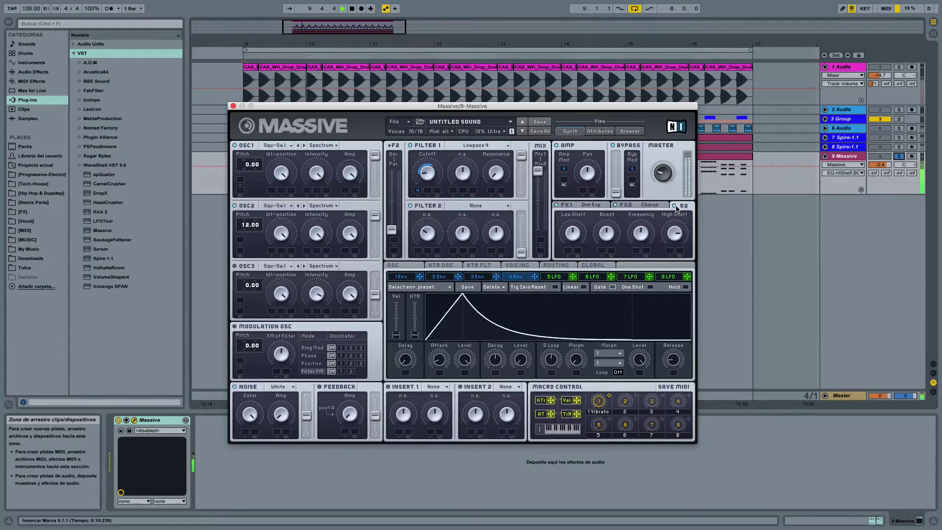
pyautogui.moveTo(642, 234); pyautogui.dragTo(578, 230)
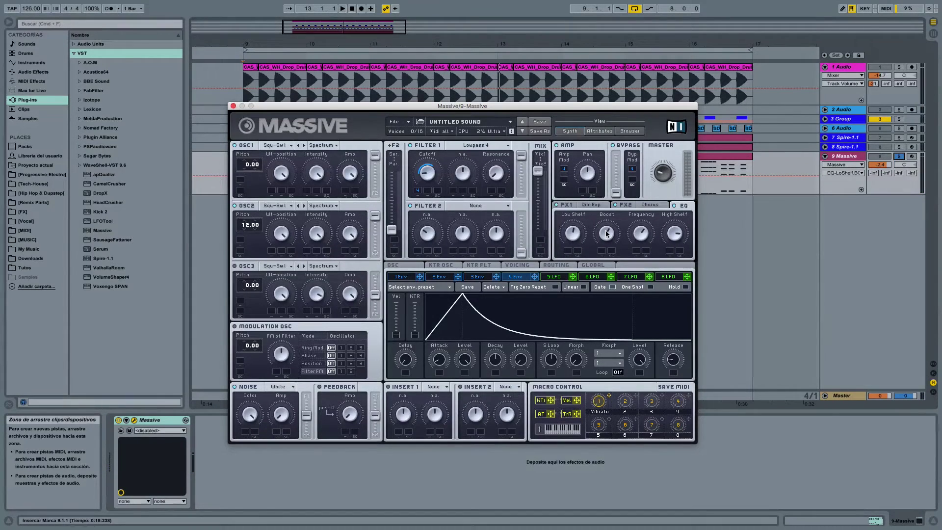
# Step: Take the Massive track out of solo and listen to the loop with all tracks playing
pyautogui.click(898, 157)
pyautogui.press('space')
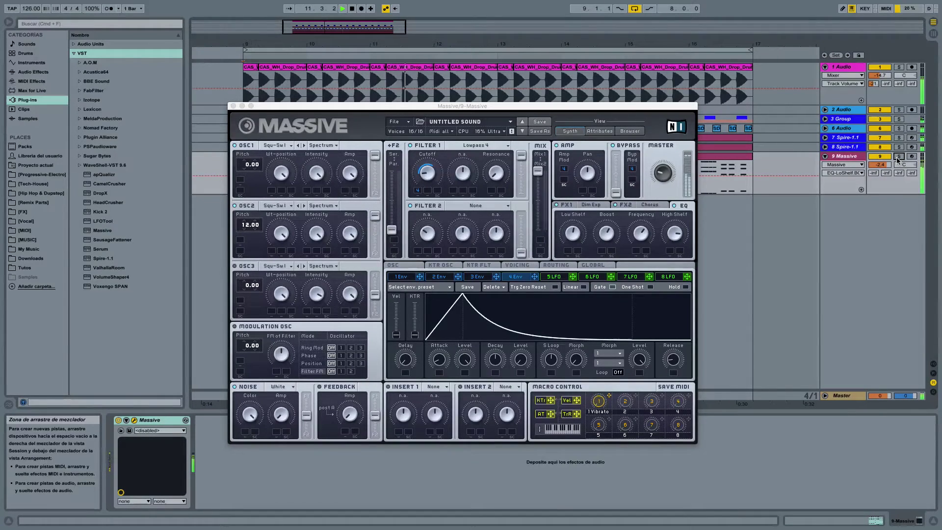
pyautogui.press('space')
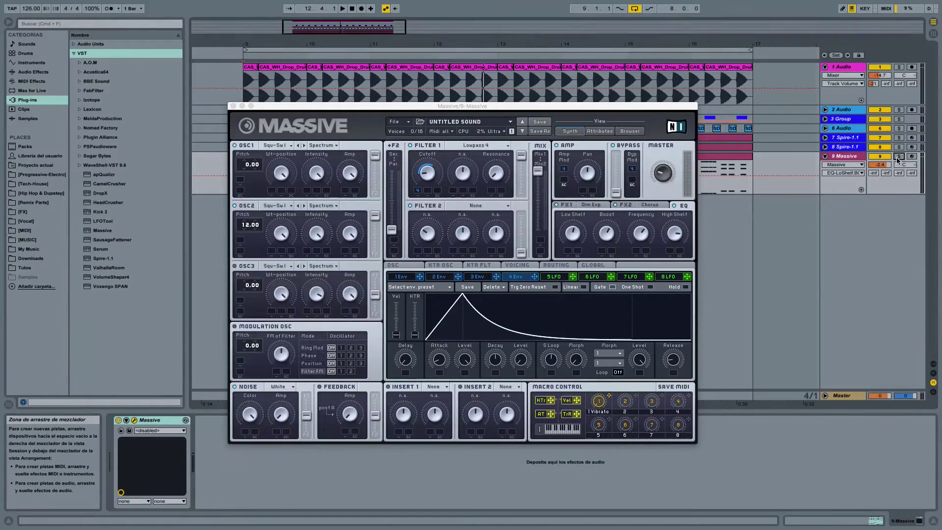
# Step: Solo the Massive track, enable the Modulation Osc with Filter FM on filter 1, and adjust the FM amount during playback
pyautogui.click(898, 157)
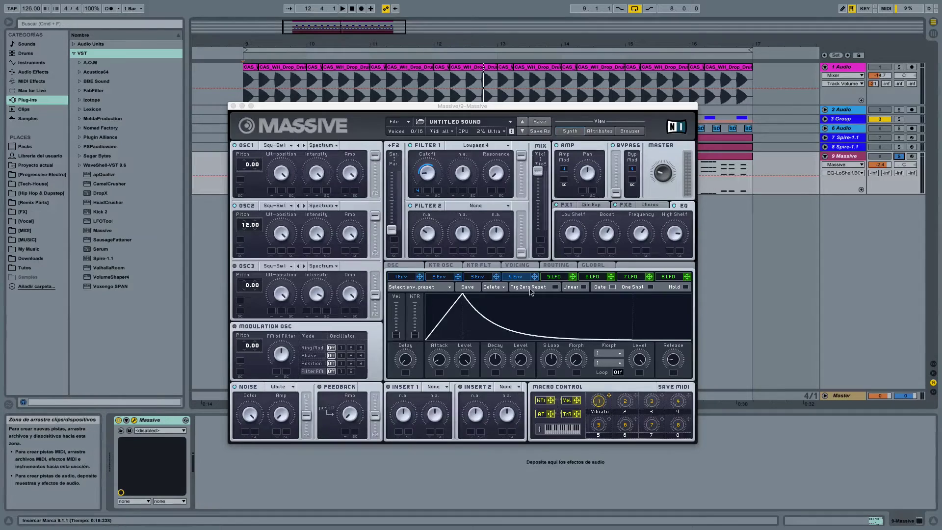
pyautogui.click(238, 329)
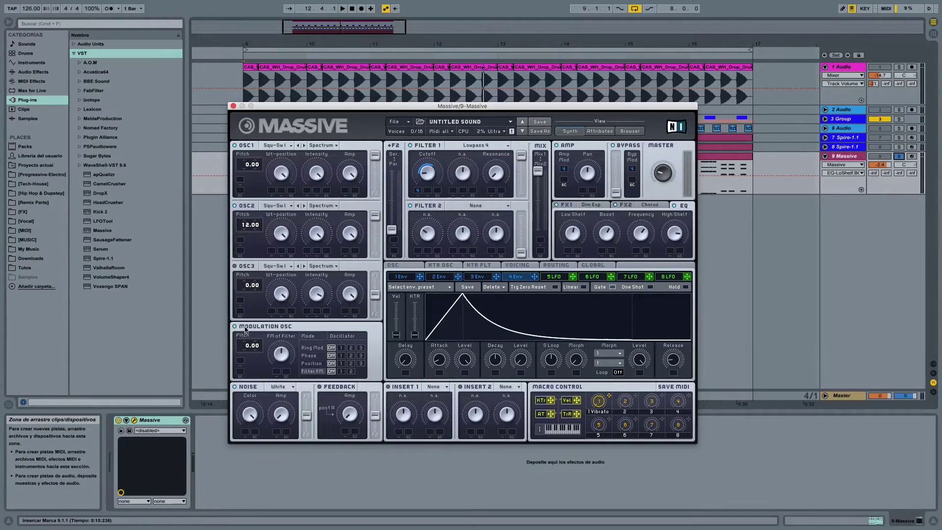
pyautogui.click(341, 372)
pyautogui.press('space')
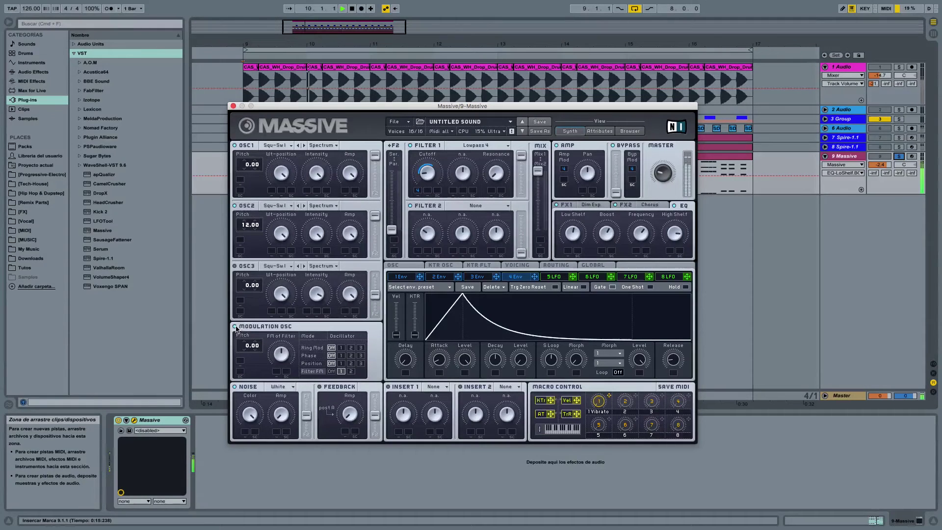
pyautogui.click(280, 351)
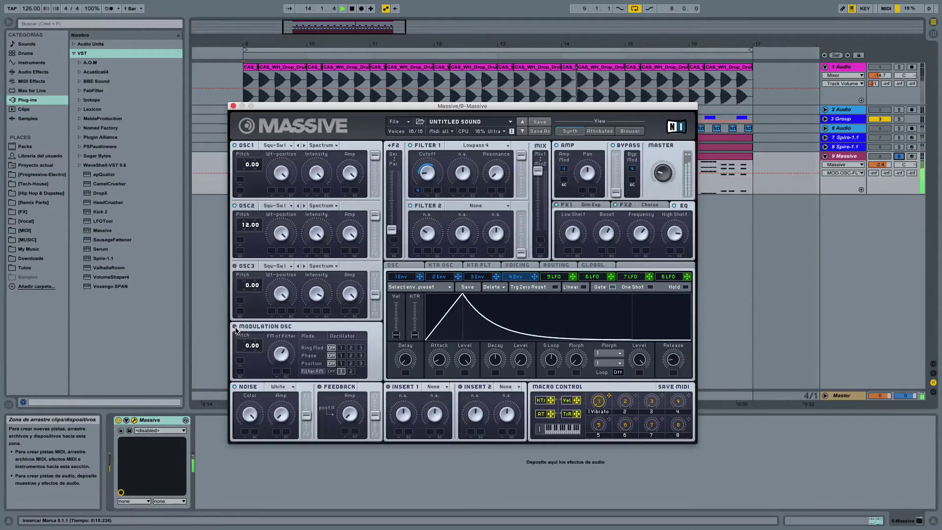
# Step: Compare the full mix with the Modulation Osc on and off, leaving the oscillator off and playback stopped
pyautogui.click(818, 145)
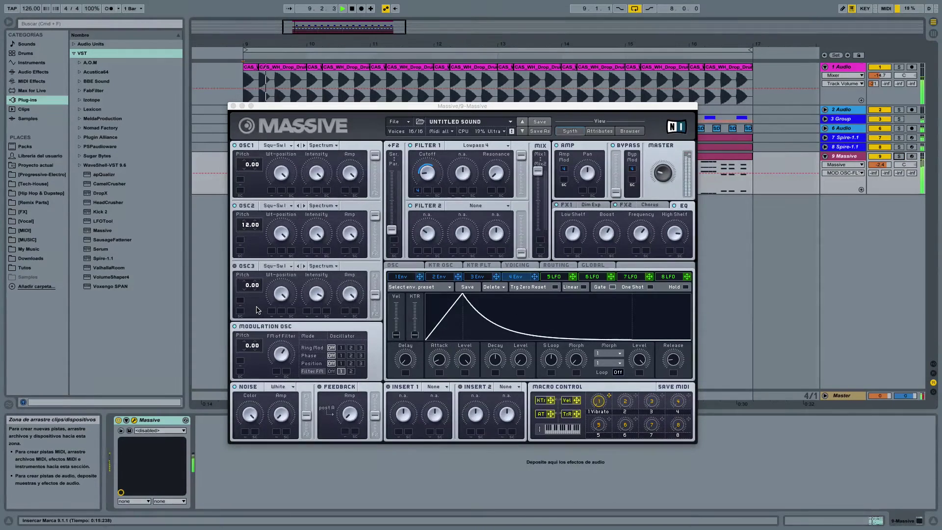
pyautogui.click(235, 327)
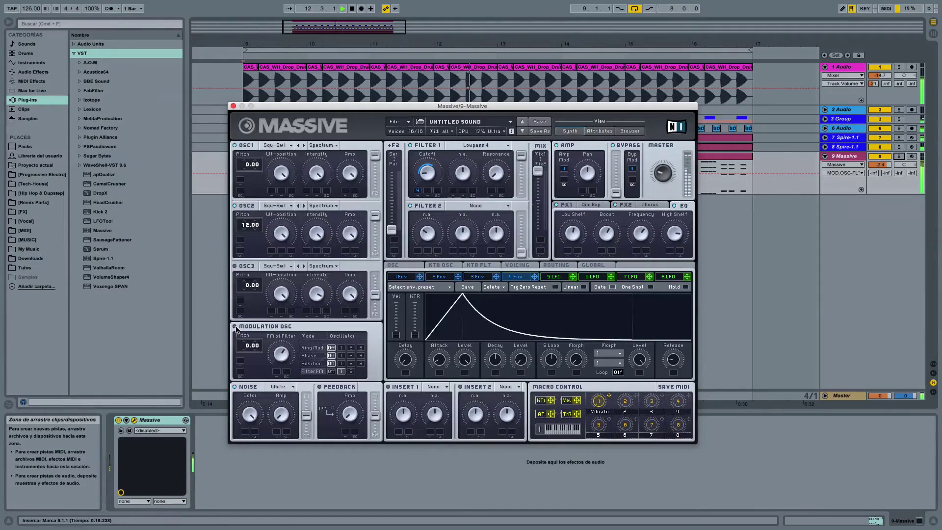
pyautogui.press('space')
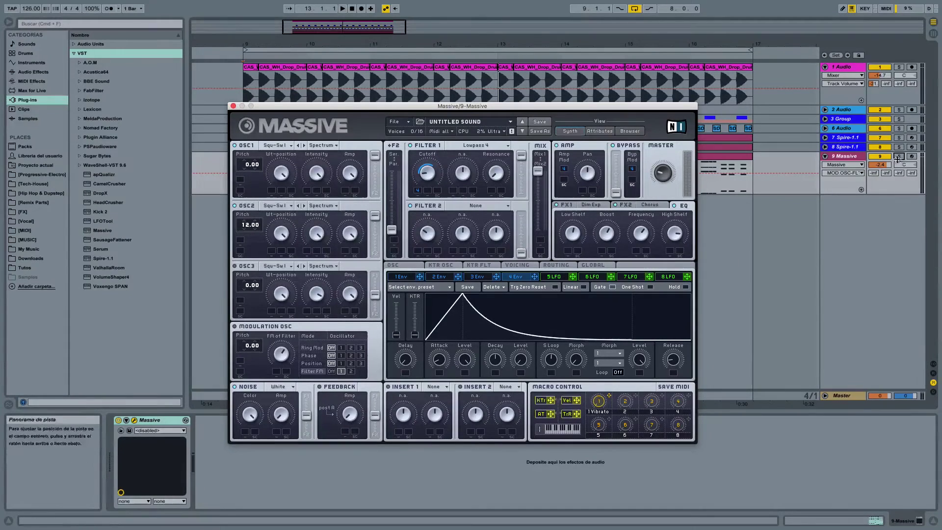
# Step: Solo the Massive track and, during playback, lengthen envelope 4's attack and adjust filter 1's cutoff and resonance
pyautogui.press('space')
pyautogui.moveTo(443, 363); pyautogui.dragTo(442, 348)
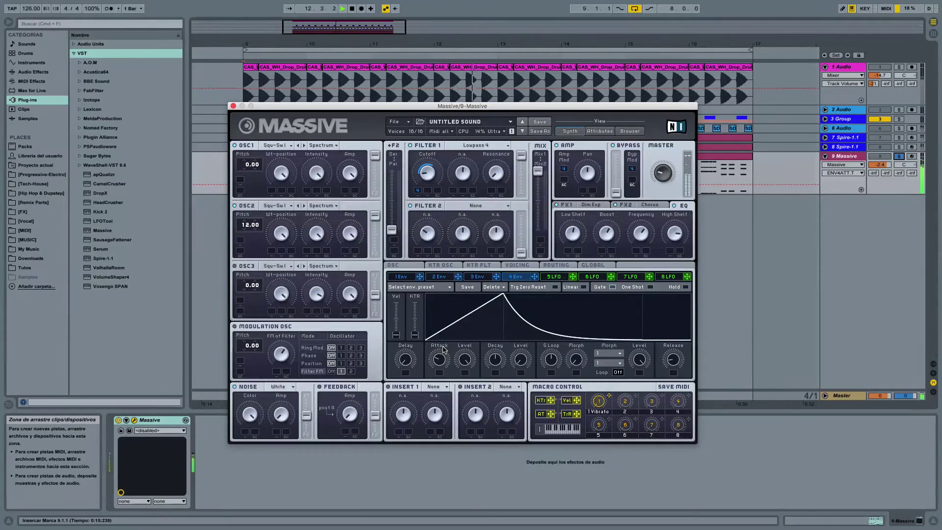
pyautogui.moveTo(429, 175); pyautogui.dragTo(429, 179)
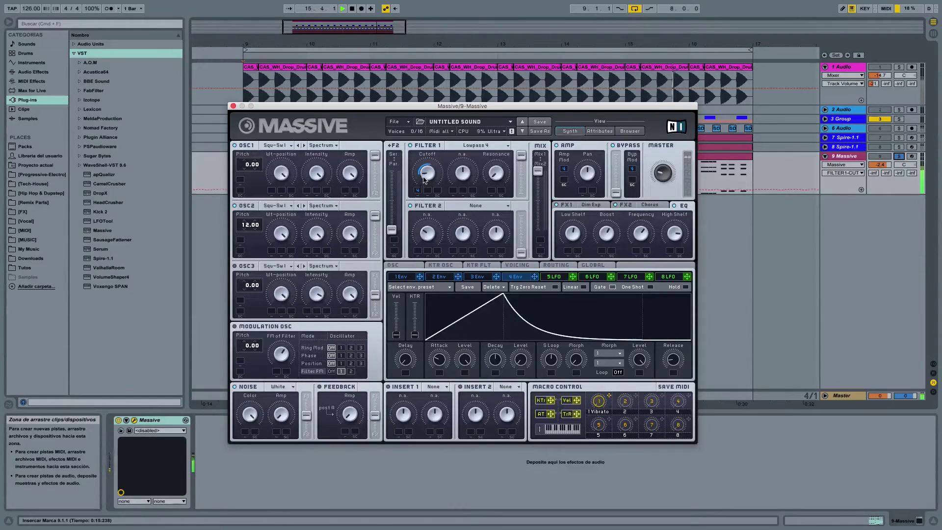
pyautogui.click(499, 168)
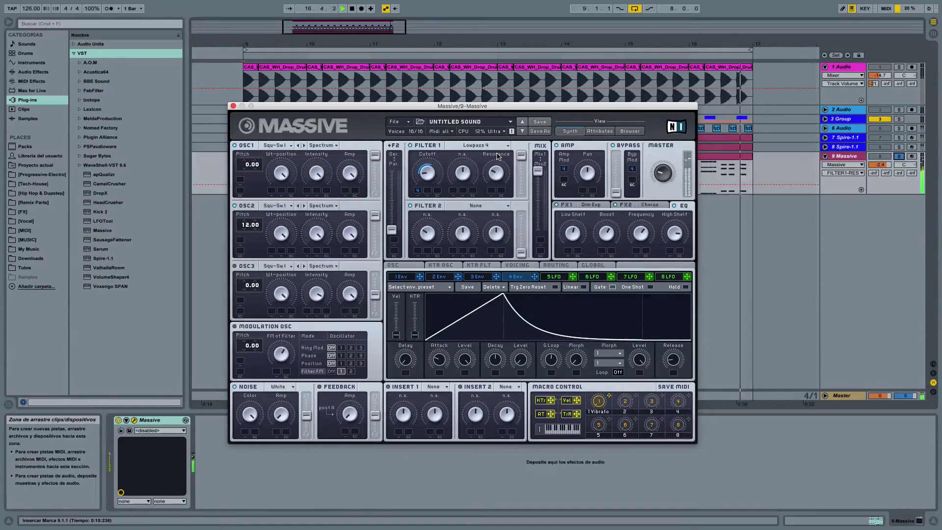
pyautogui.moveTo(443, 361); pyautogui.dragTo(444, 363)
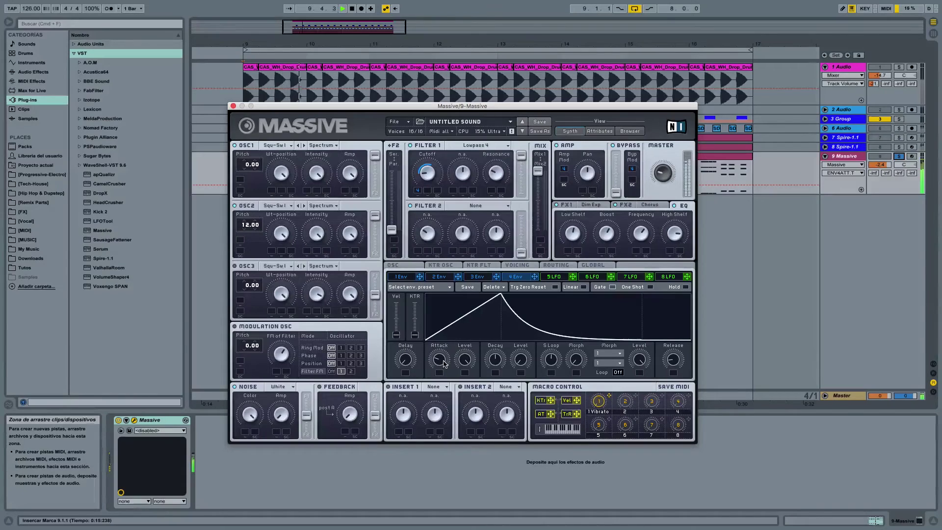
pyautogui.click(501, 174)
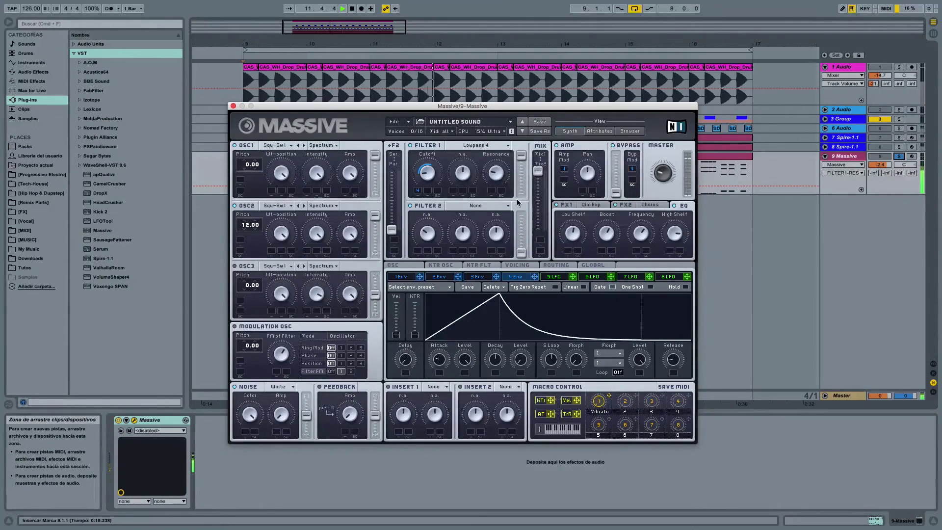
pyautogui.press('space')
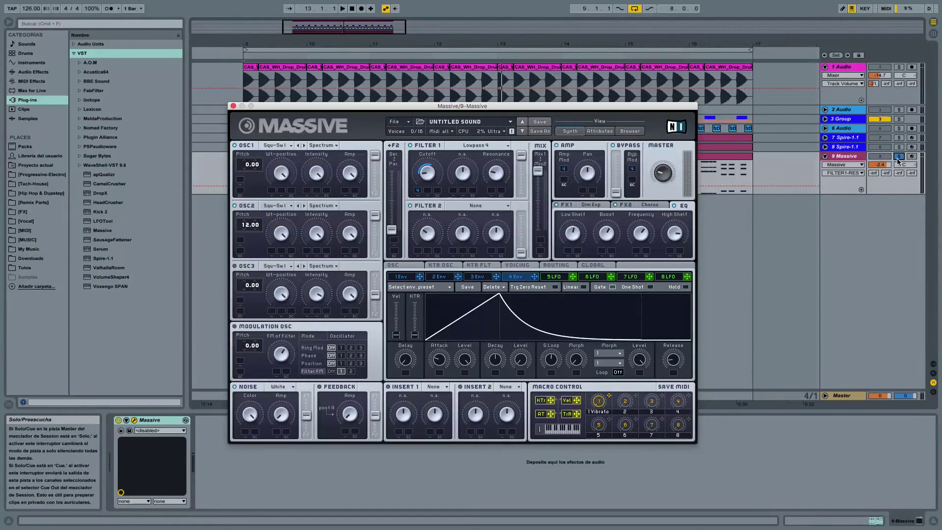
# Step: Unsolo the Massive track, listen to the full mix, and show the track delays to set Massive's delay to -16 ms
pyautogui.press('space')
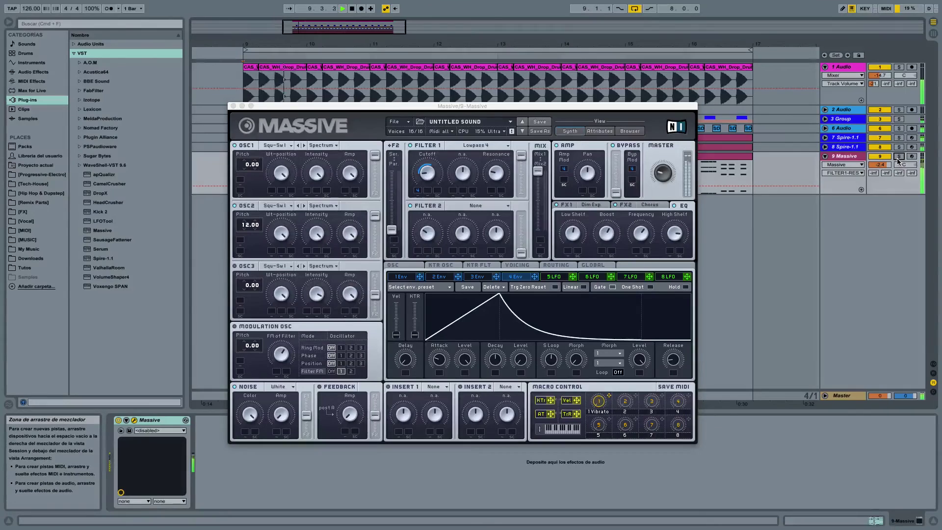
pyautogui.press('space')
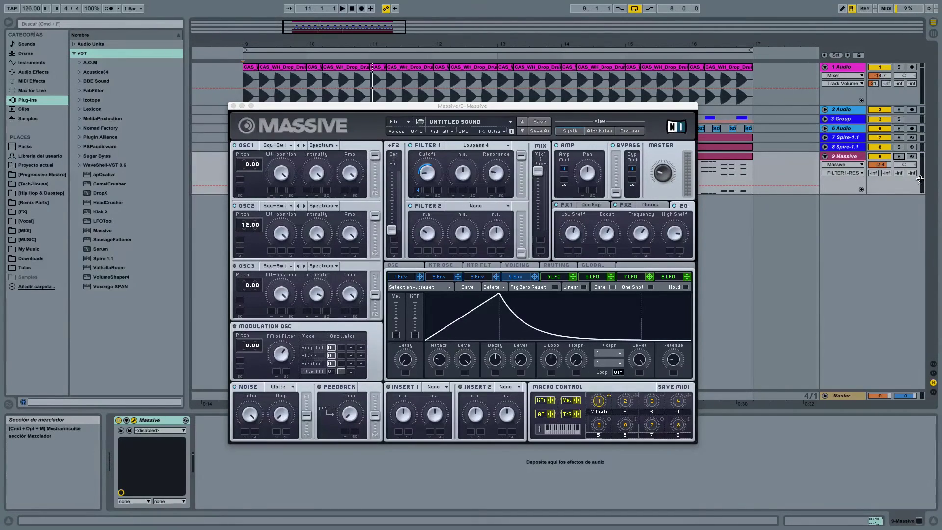
pyautogui.click(933, 392)
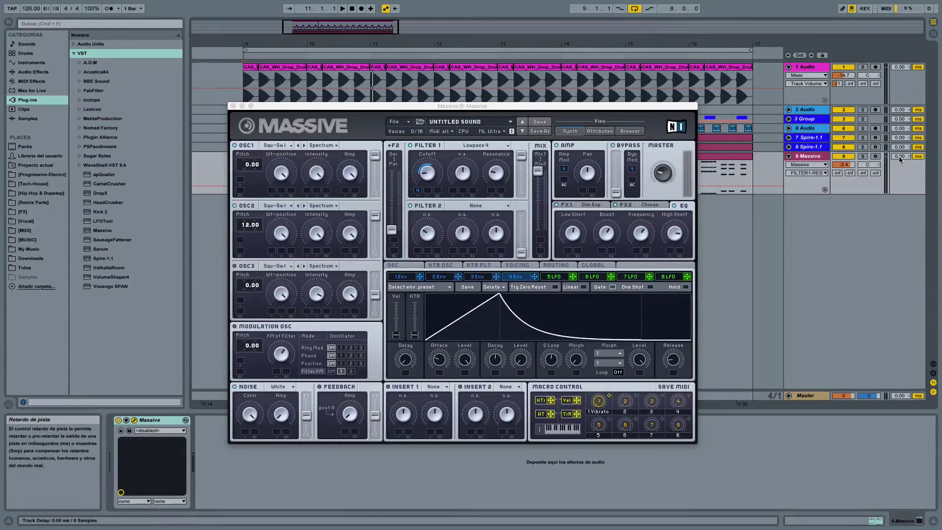
pyautogui.moveTo(901, 158); pyautogui.dragTo(901, 177)
# Step: Play the full mix while fine-tuning filter 1's cutoff in Massive, and stop playback
pyautogui.press('space')
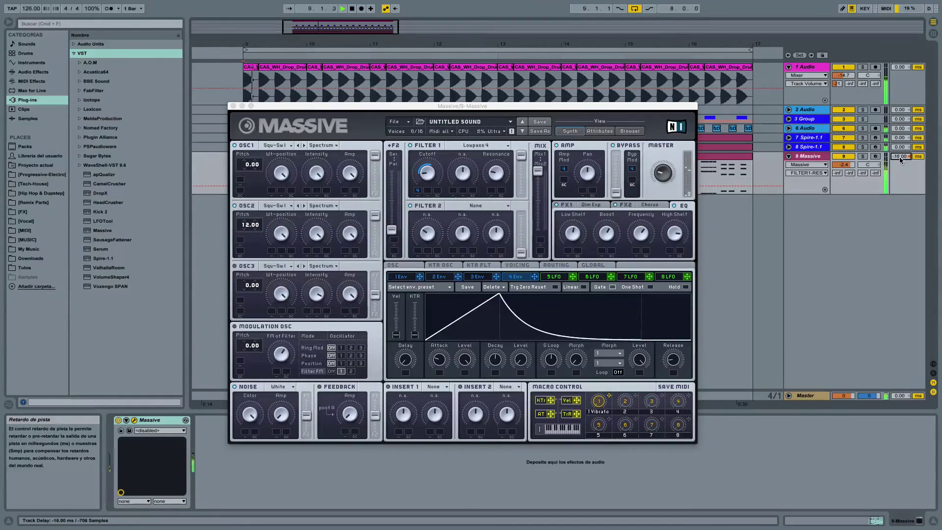
pyautogui.click(429, 174)
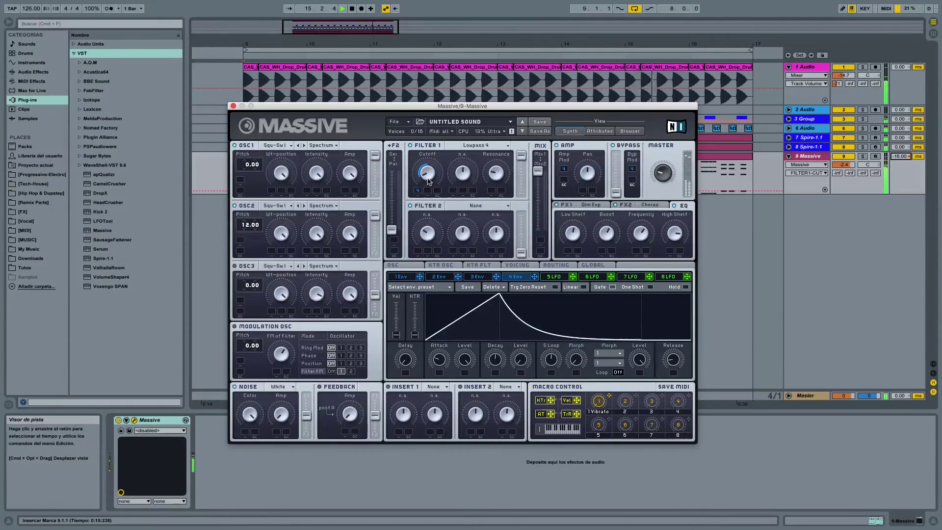
pyautogui.moveTo(430, 177)
pyautogui.mouseDown()
pyautogui.moveTo(433, 154)
pyautogui.moveTo(426, 177)
pyautogui.mouseUp()
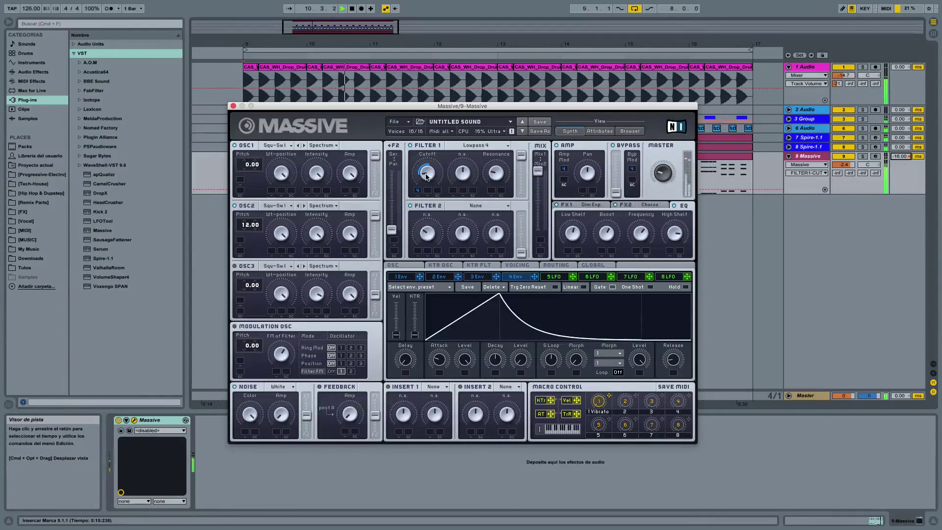
pyautogui.press('space')
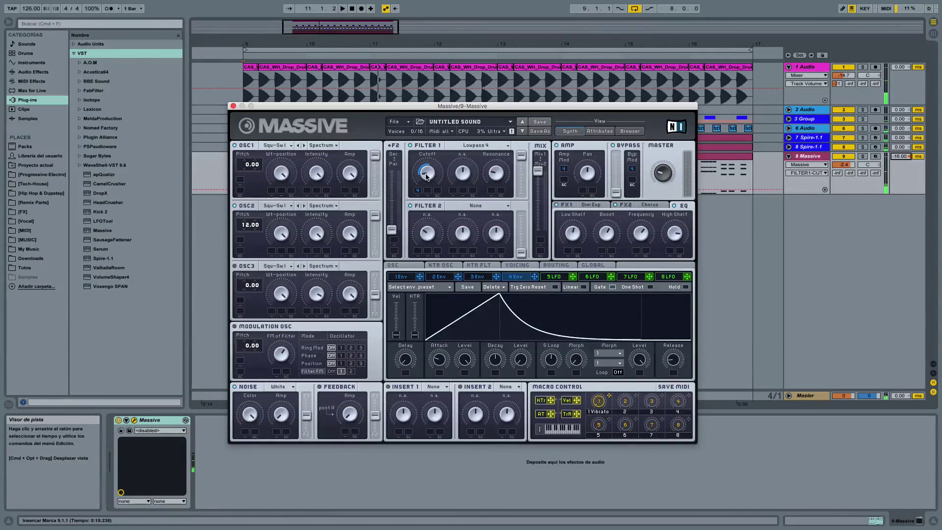